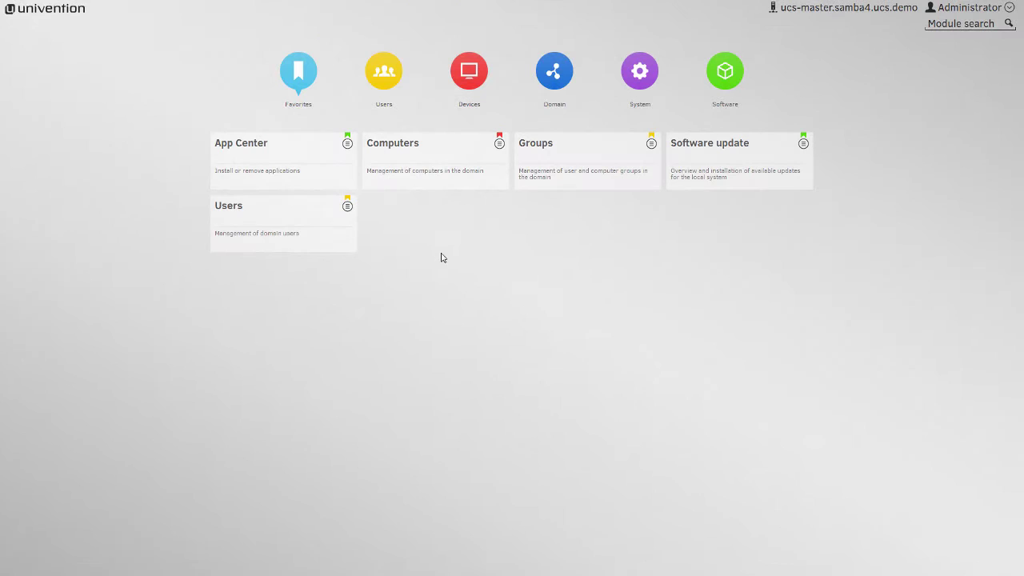
# Open the Active Directory Connection app from the App Center and install it.
pyautogui.click(337, 175)
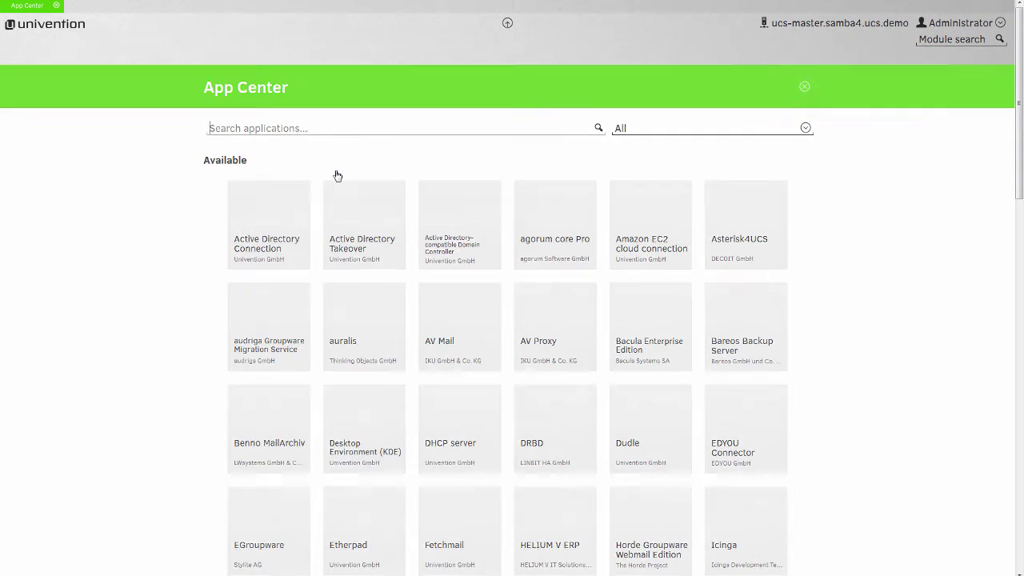
pyautogui.click(297, 200)
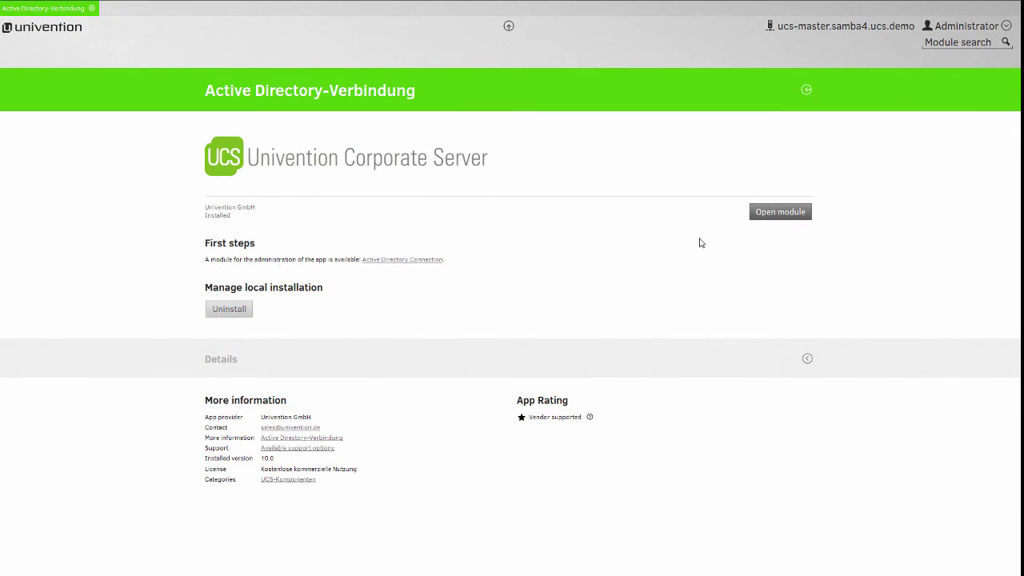
# Launch the Active Directory Connection module, keeping the join-an-AD-domain option selected.
pyautogui.click(763, 217)
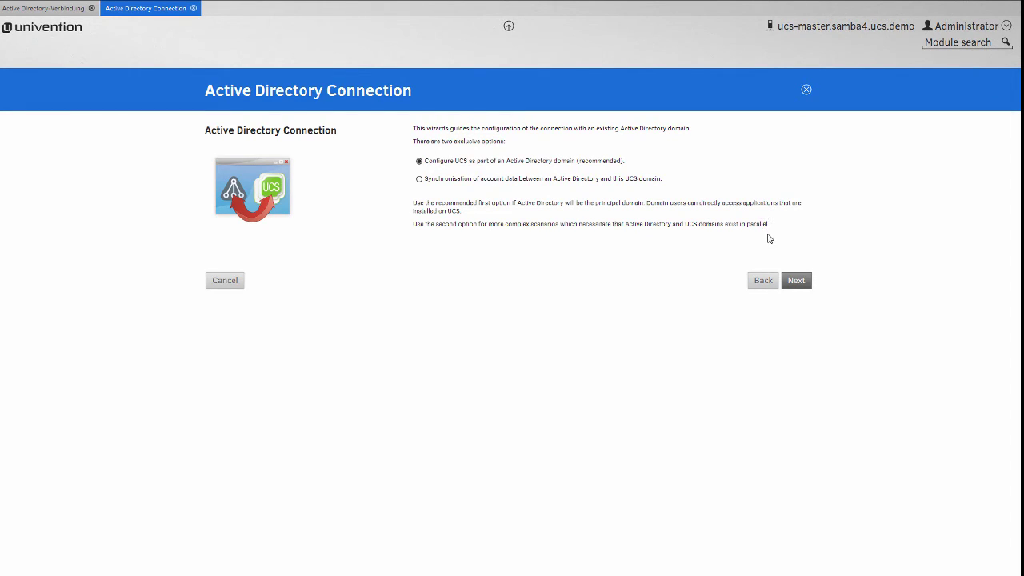
# Join the AD domain at 10.0.0.20 using the Administrator account password.
pyautogui.click(794, 280)
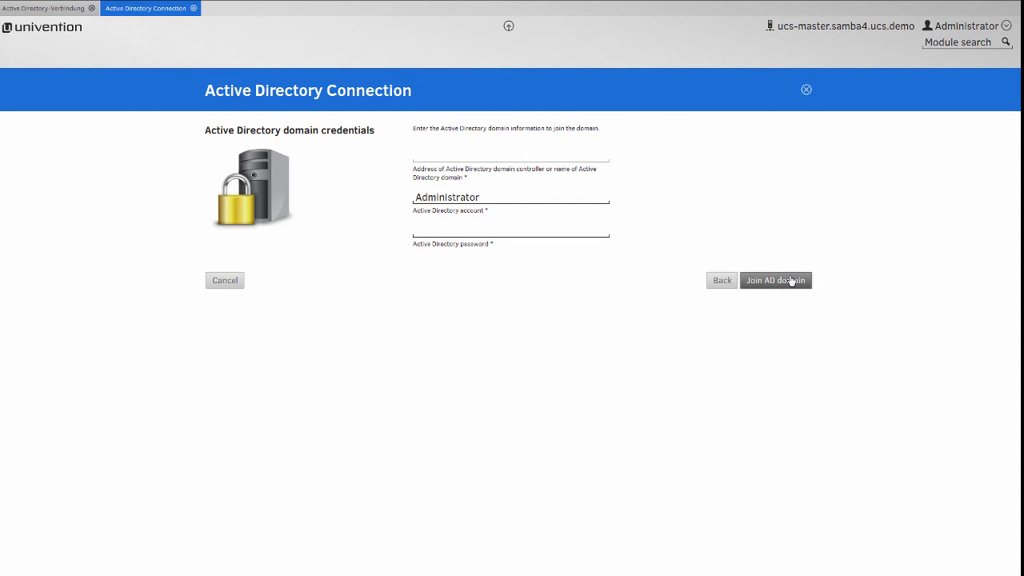
pyautogui.write('10.0')
pyautogui.write('.0.20')
pyautogui.press('Tab')
pyautogui.press('Tab')
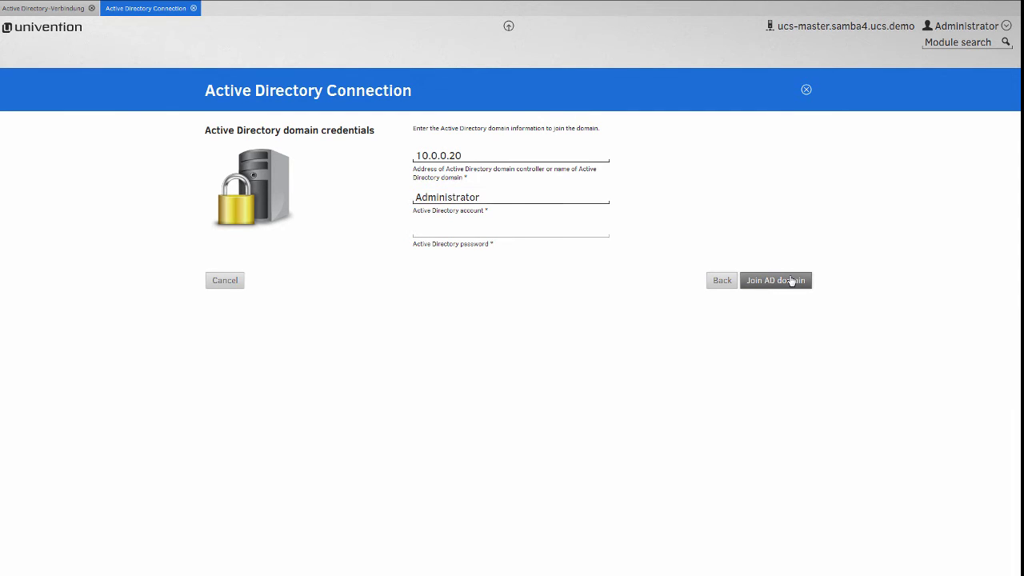
pyautogui.write('••••••')
pyautogui.write('••••••••')
pyautogui.click(791, 280)
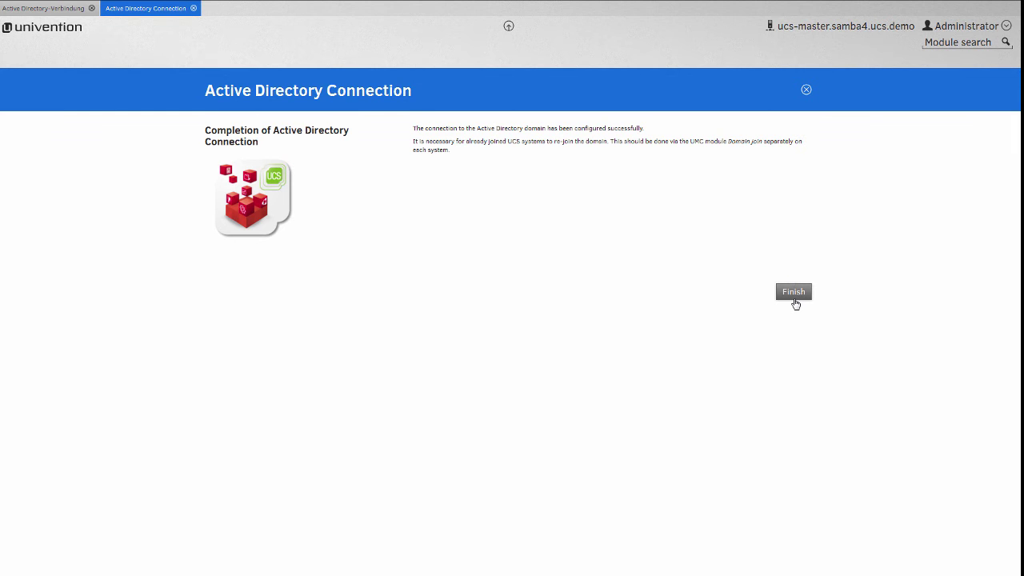
# Finish the connection wizard and confirm restarting the management server components.
pyautogui.click(796, 298)
pyautogui.click(538, 329)
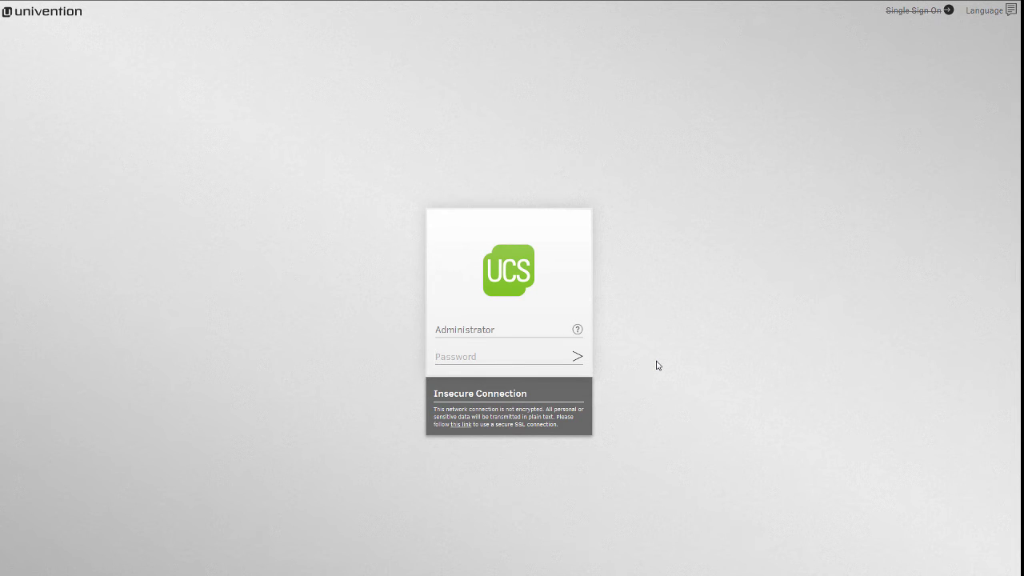
# Log back in as Administrator with the account password.
pyautogui.press('Return')
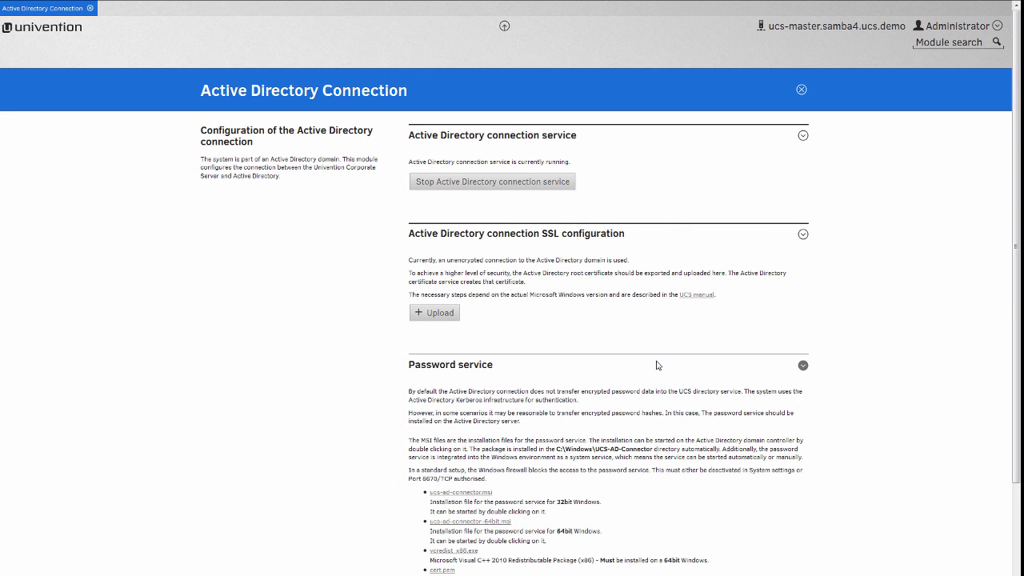
# Scroll the Active Directory Connection module to confirm the connection service is running.
pyautogui.scroll(-2, 656, 365)
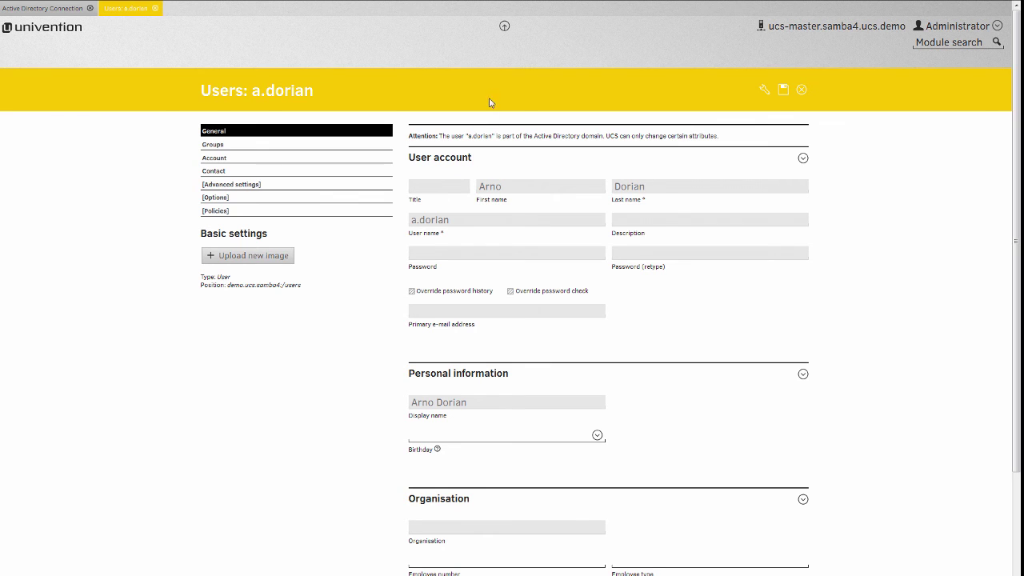
pyautogui.click(505, 27)
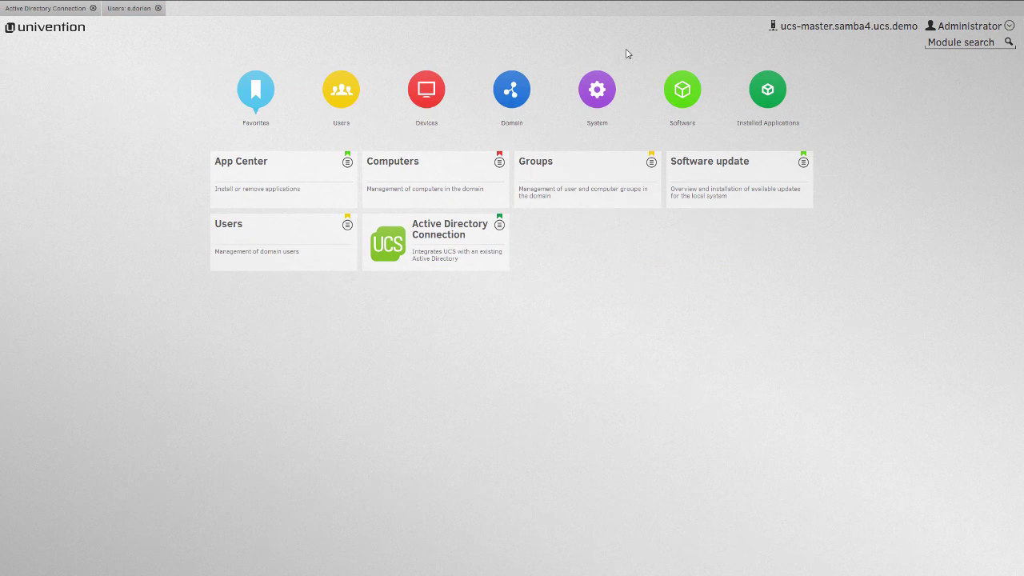